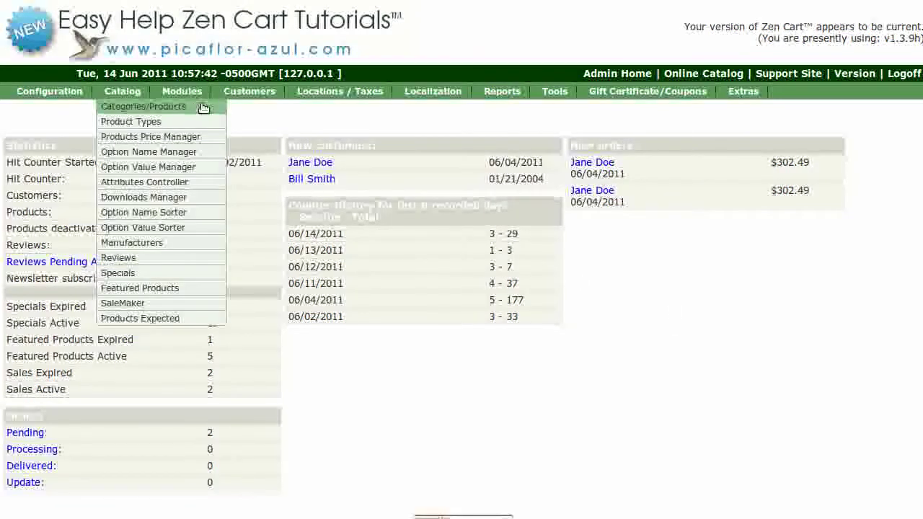
Start a new Product - General entry in My Category from Categories/Products
left_click(204, 108)
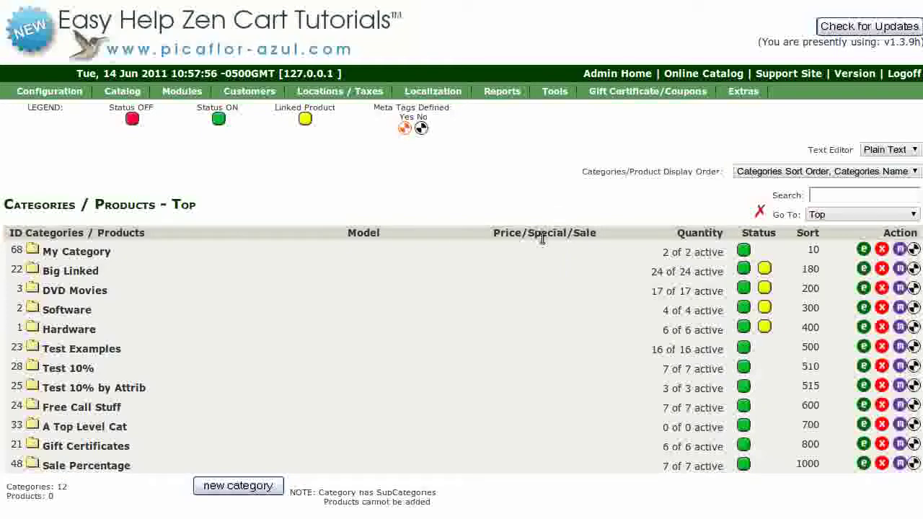
left_click(543, 251)
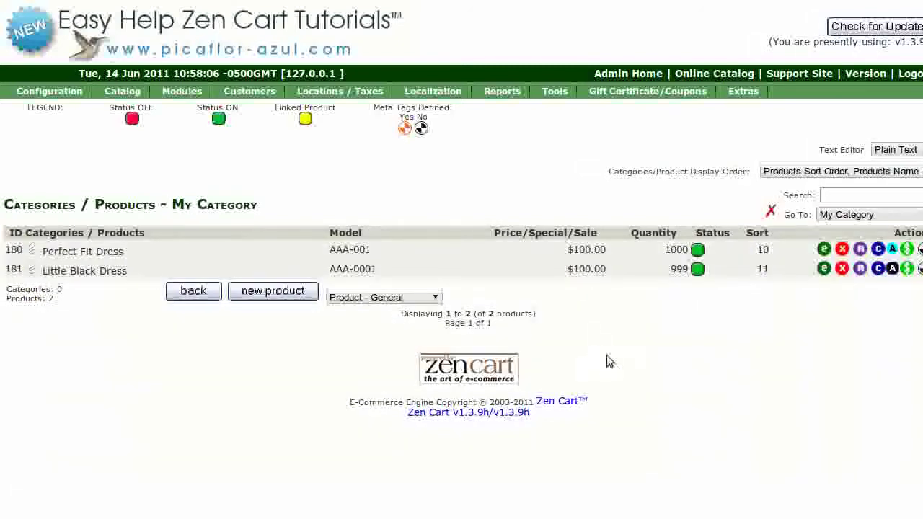
left_click(436, 298)
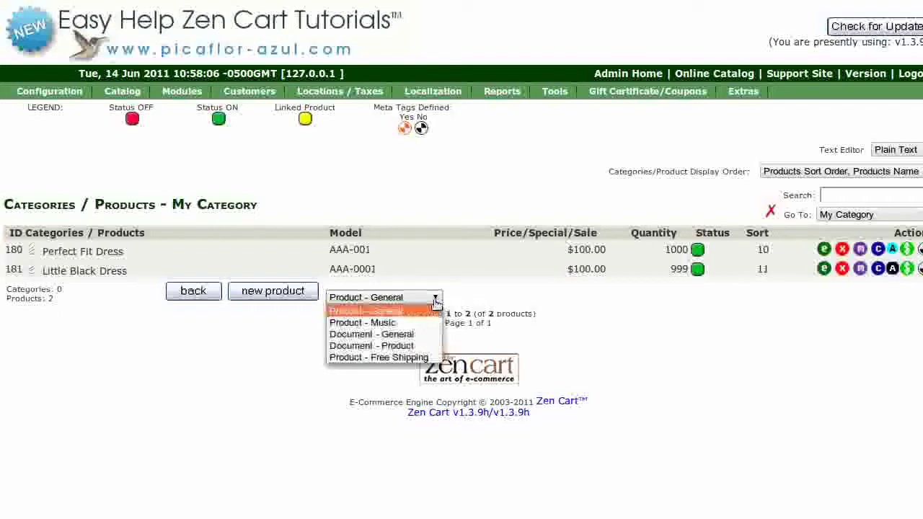
left_click(433, 309)
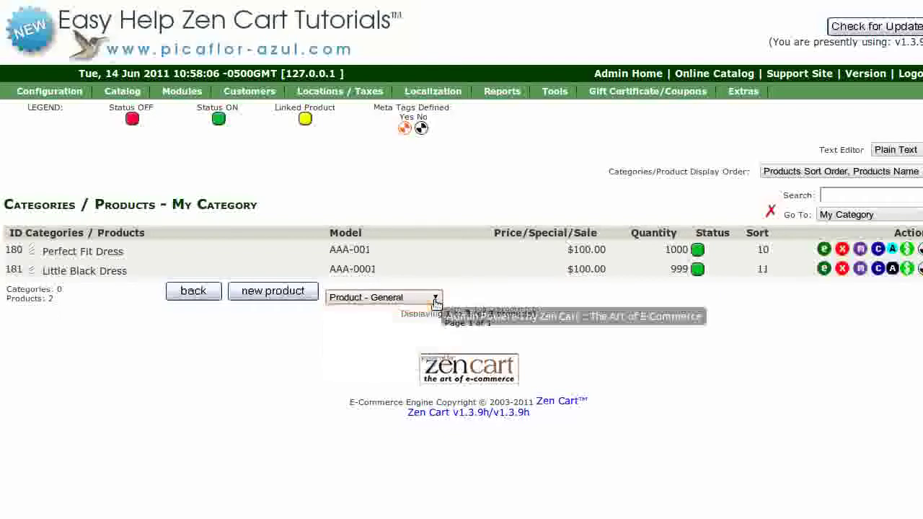
left_click(277, 292)
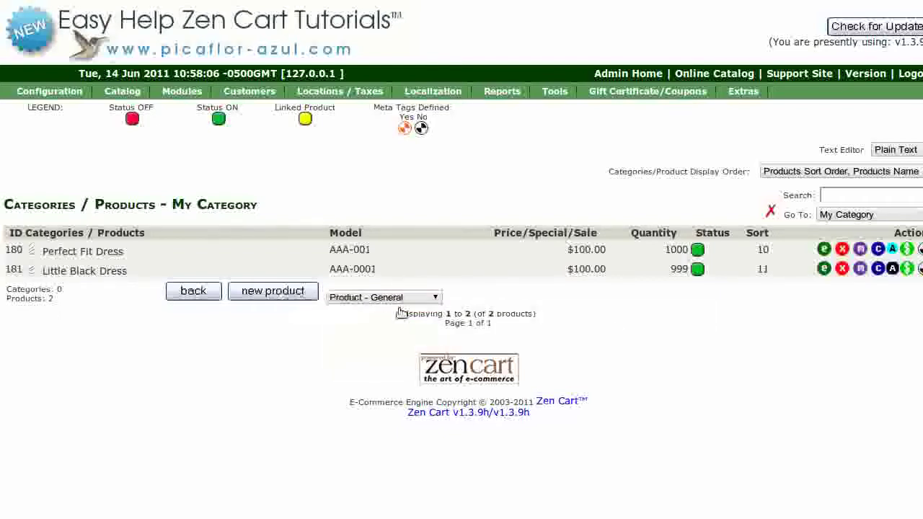
Set the manufacturer to New Manufacturer and name the product 'Sample Product'
scroll(913, 247, "down", 3)
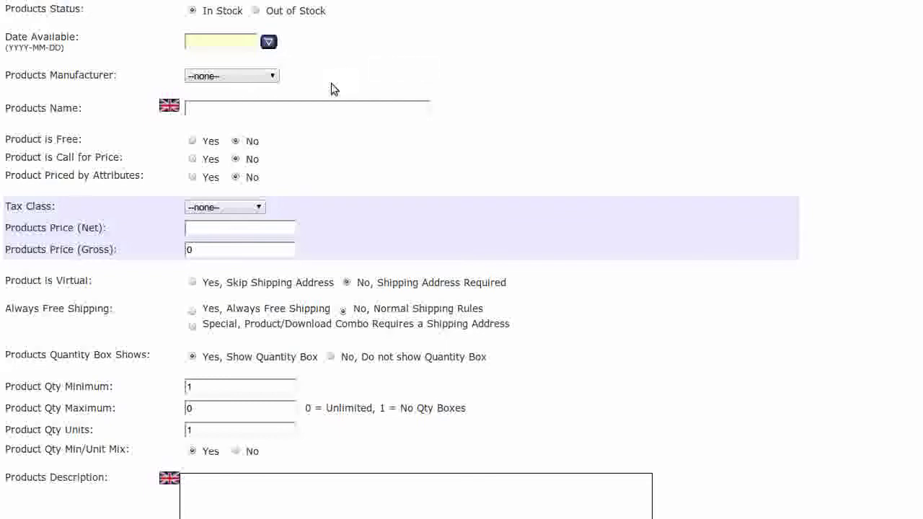
left_click(274, 76)
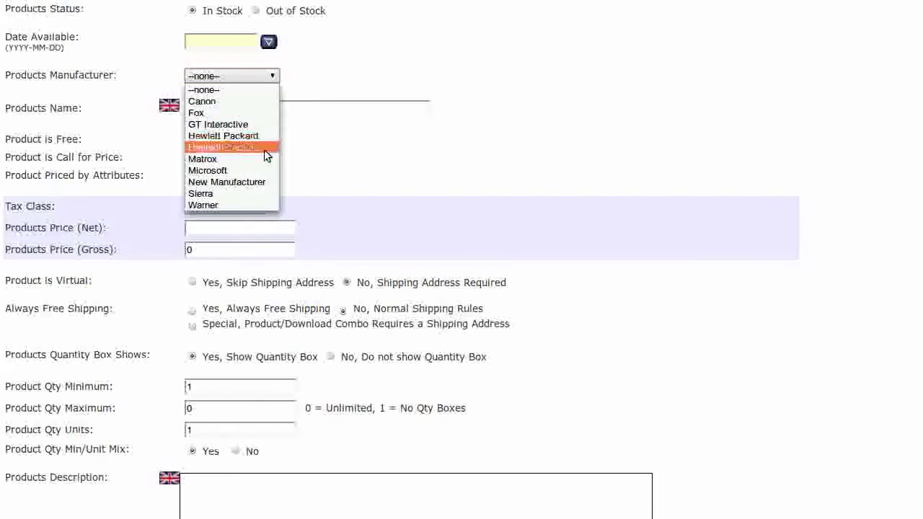
left_click(266, 182)
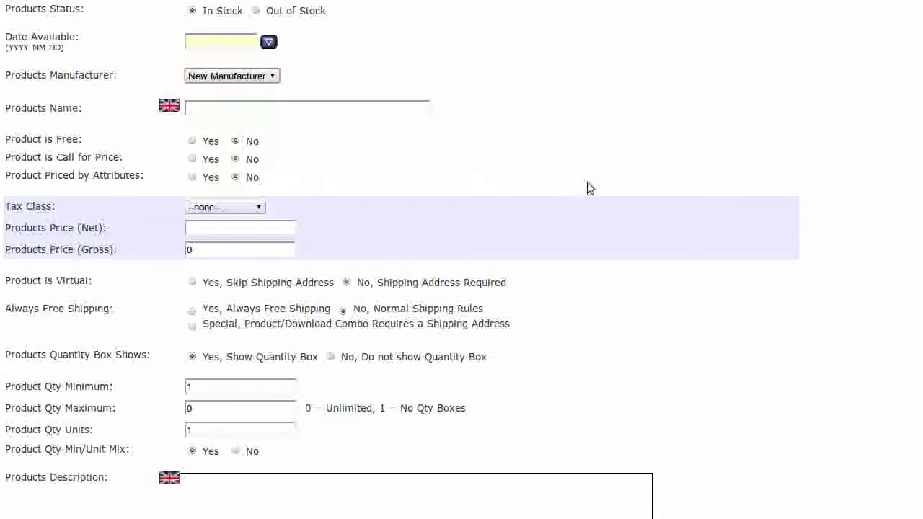
left_click(377, 108)
type("S")
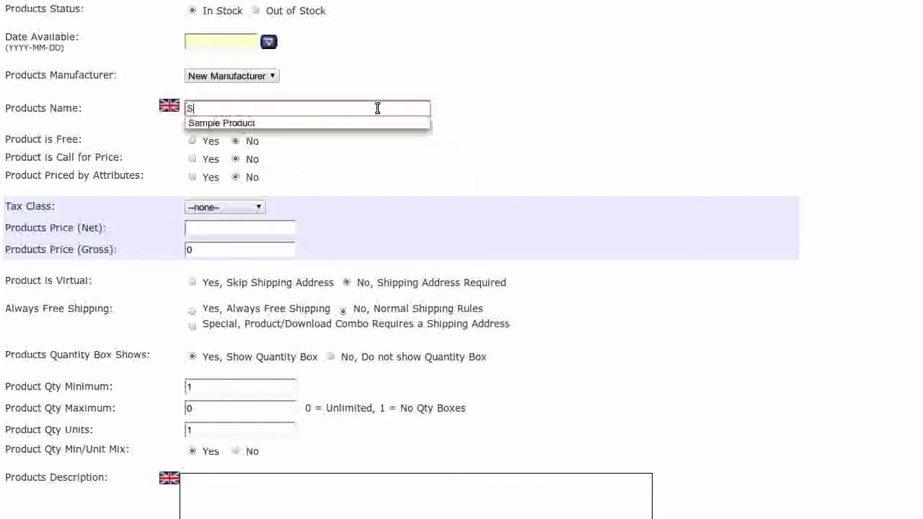
type("ample Product")
key("Down")
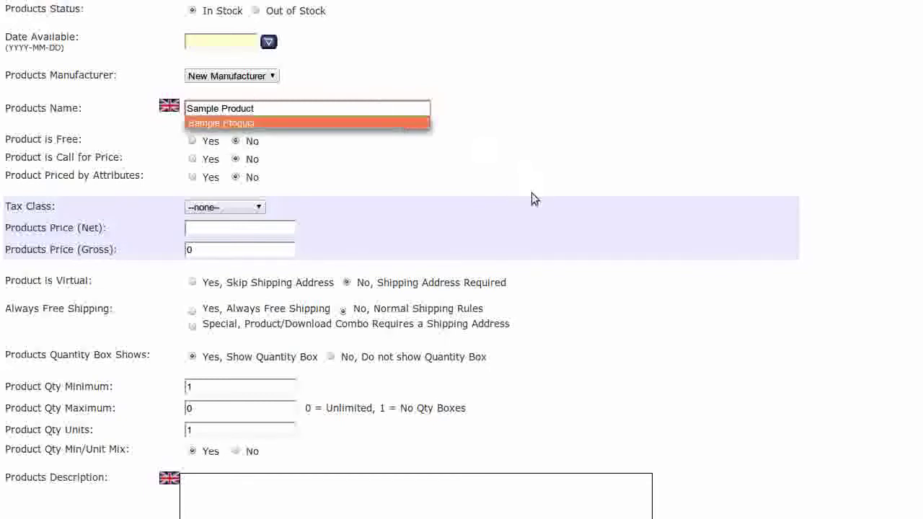
left_click(532, 191)
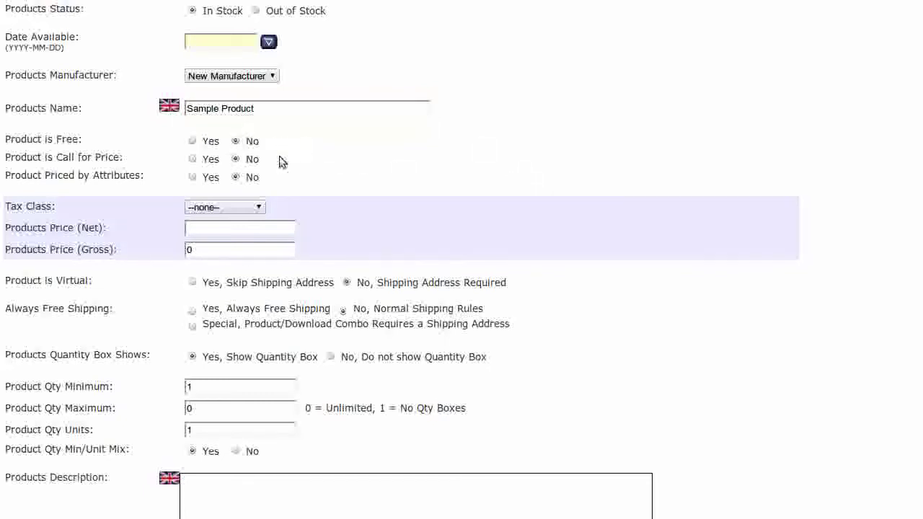
Choose the Taxable Goods tax class and enter a net price of 100.00
left_click(258, 207)
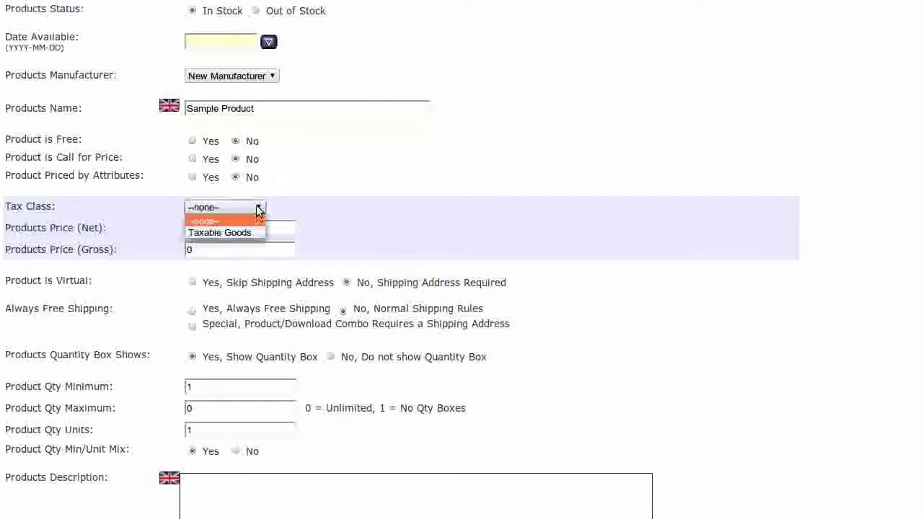
left_click(243, 231)
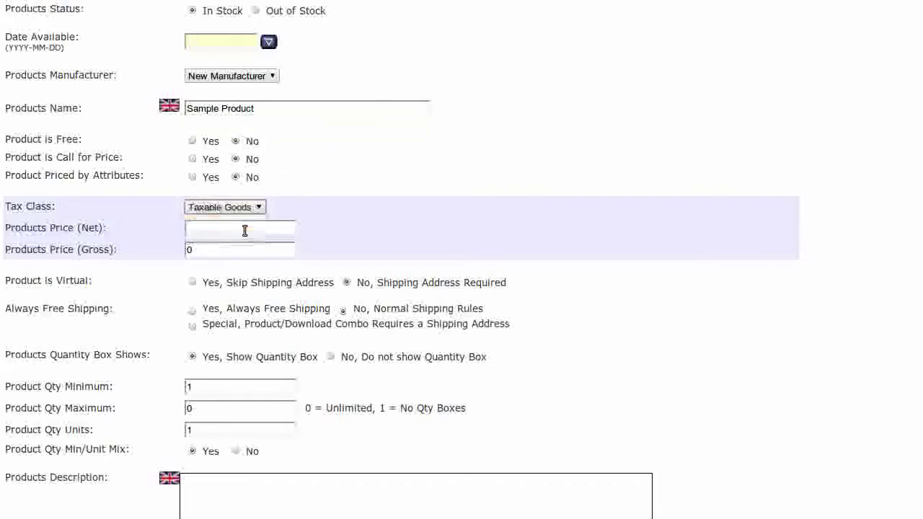
left_click(257, 231)
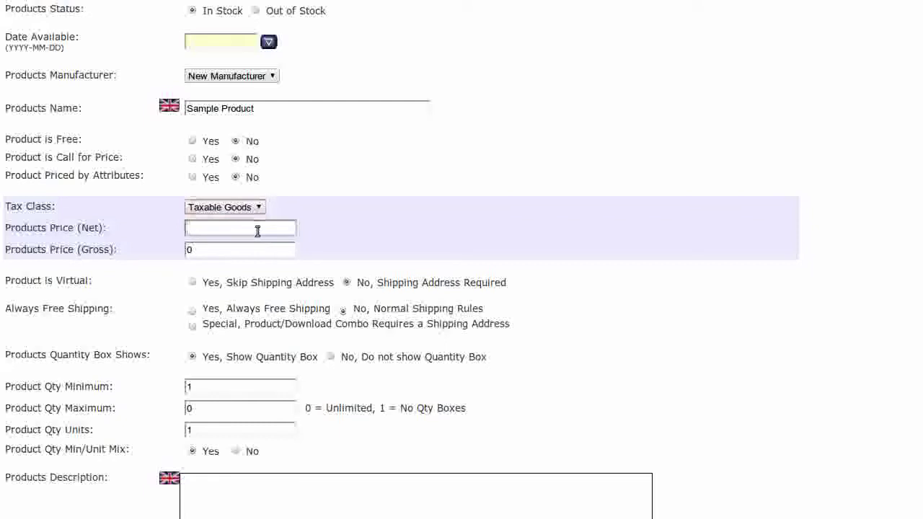
type("100.00")
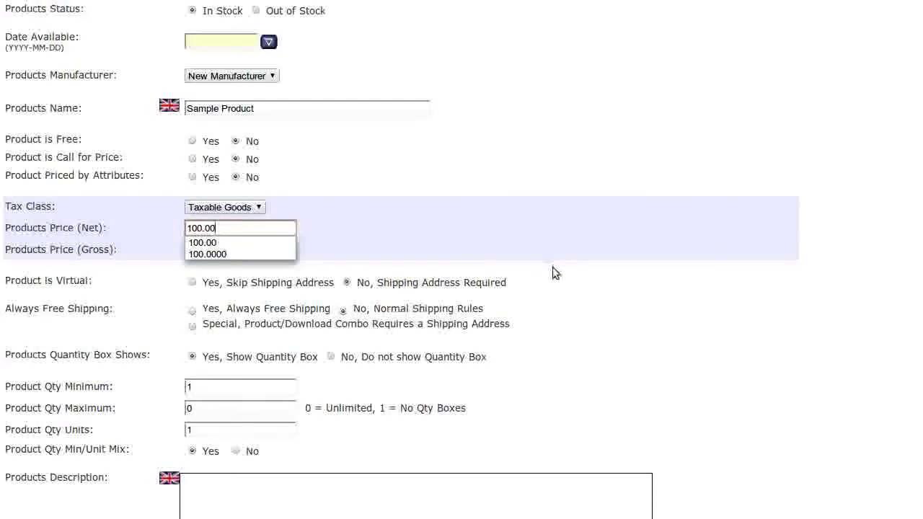
key("Tab")
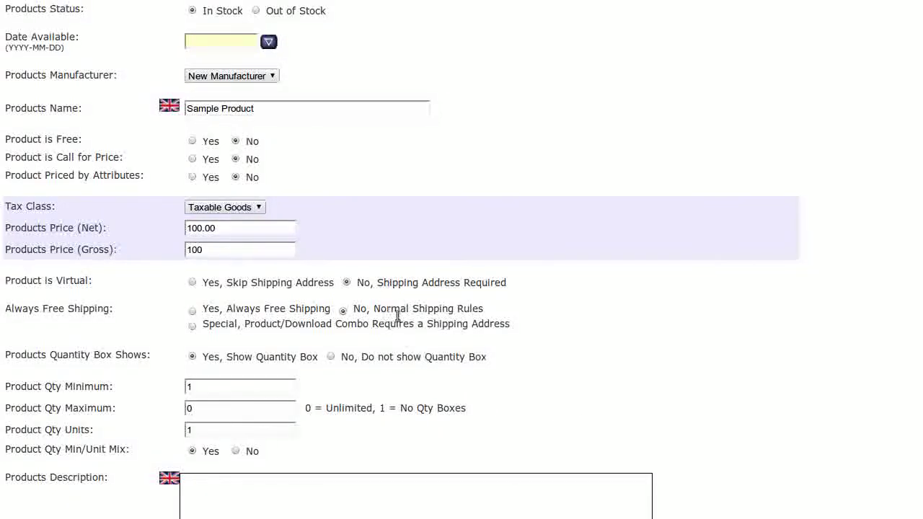
Enter the description 'Your product description goes in here.'
scroll(902, 200, "down", 5)
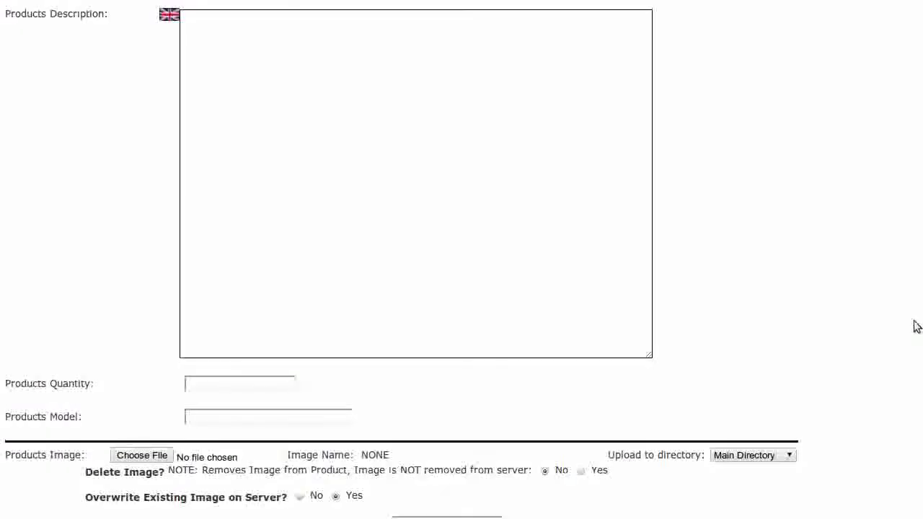
left_click(354, 126)
type("Your product desc")
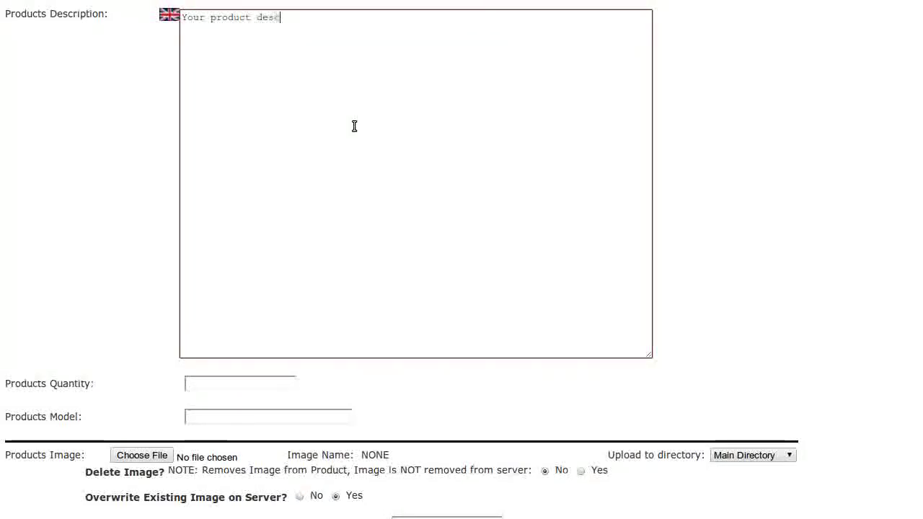
type("ription goes in here.")
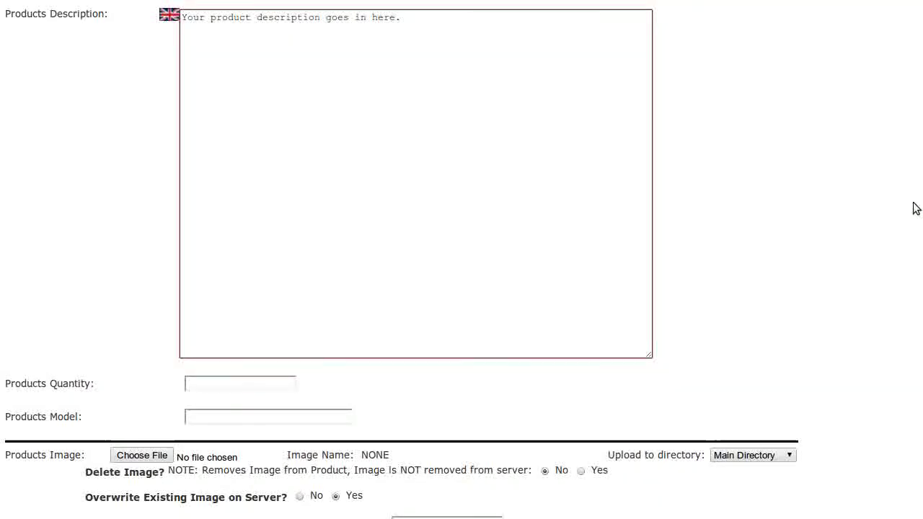
Enter quantity 1000 and begin the model as AAA-000
scroll(916, 251, "down", 3)
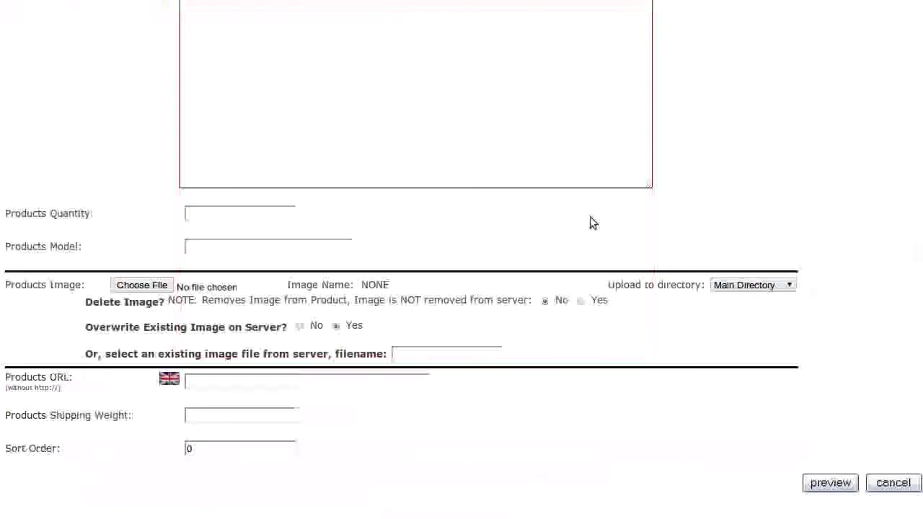
left_click(280, 209)
type("1000")
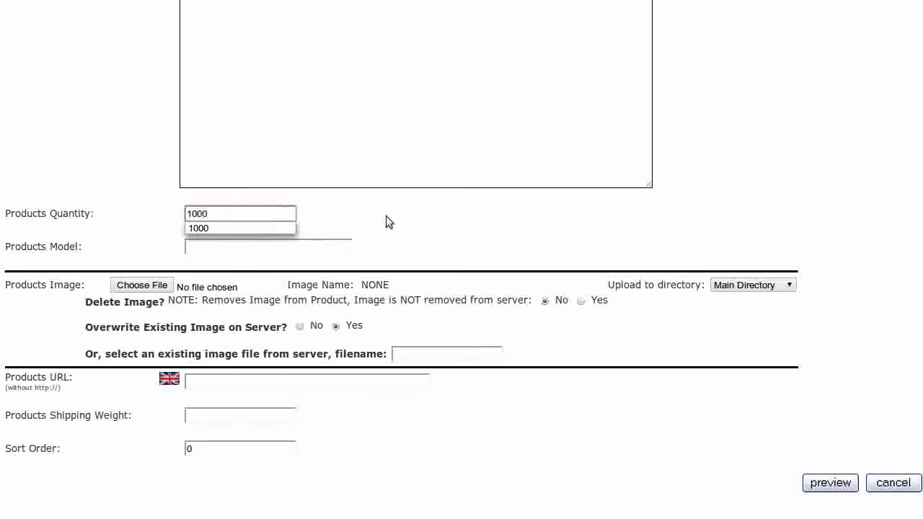
left_click(281, 252)
type("AAA-00")
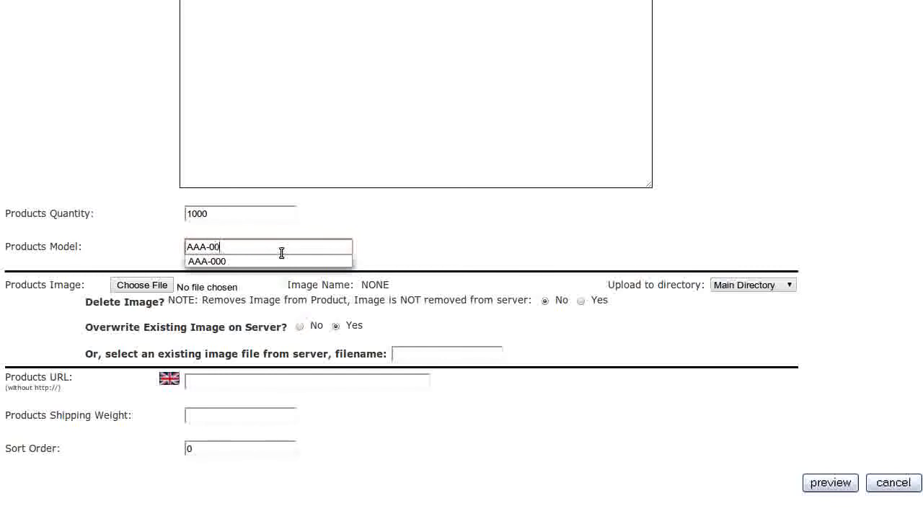
type("00")
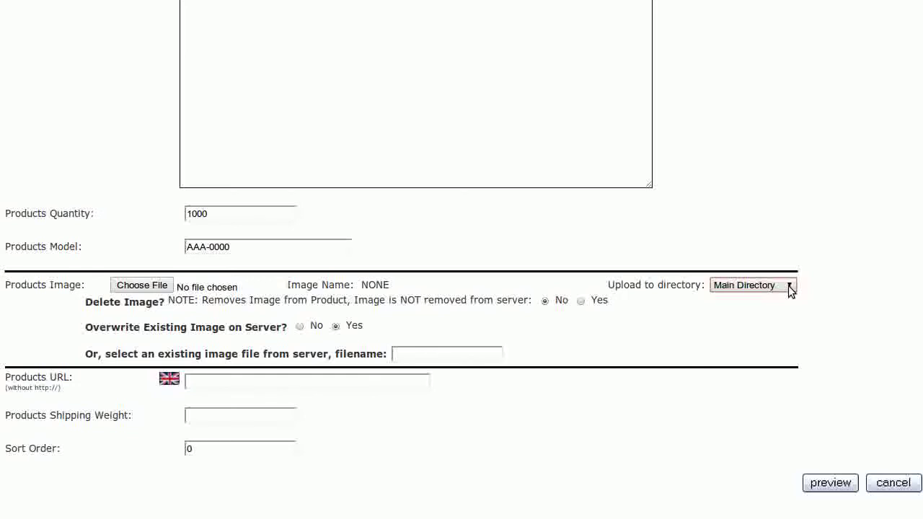
Set the image upload directory to my-category and shipping weight to .5
left_click(789, 285)
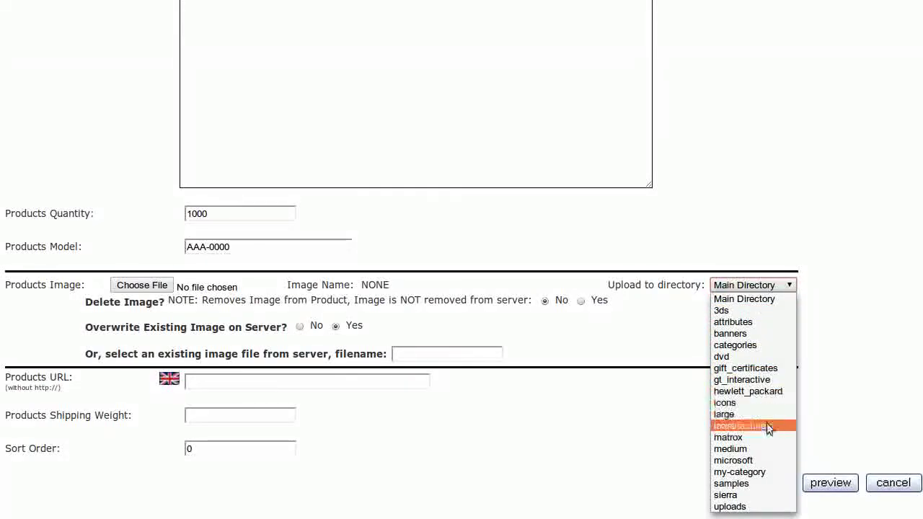
left_click(769, 472)
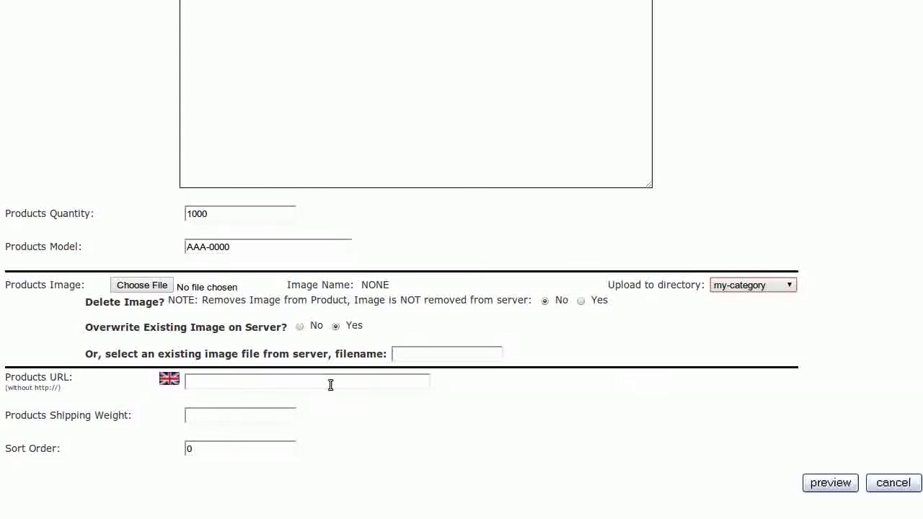
left_click(279, 414)
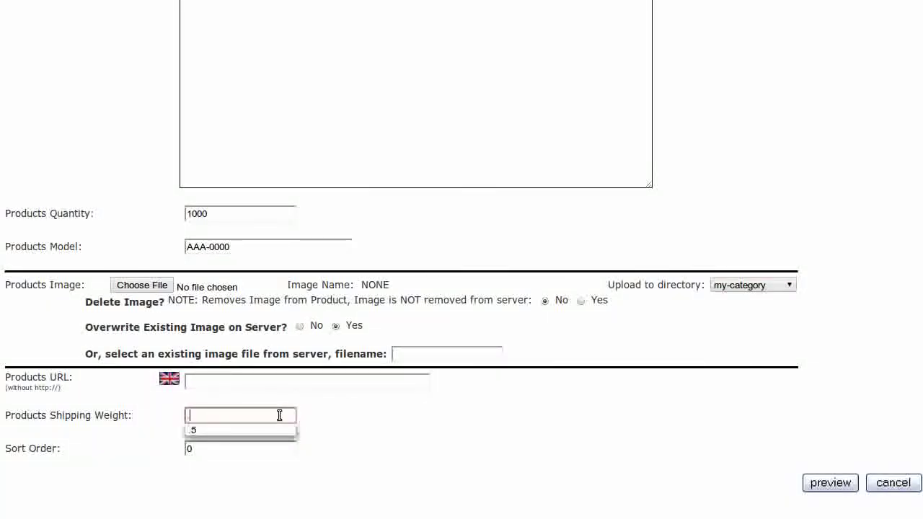
key("Down")
key("Return")
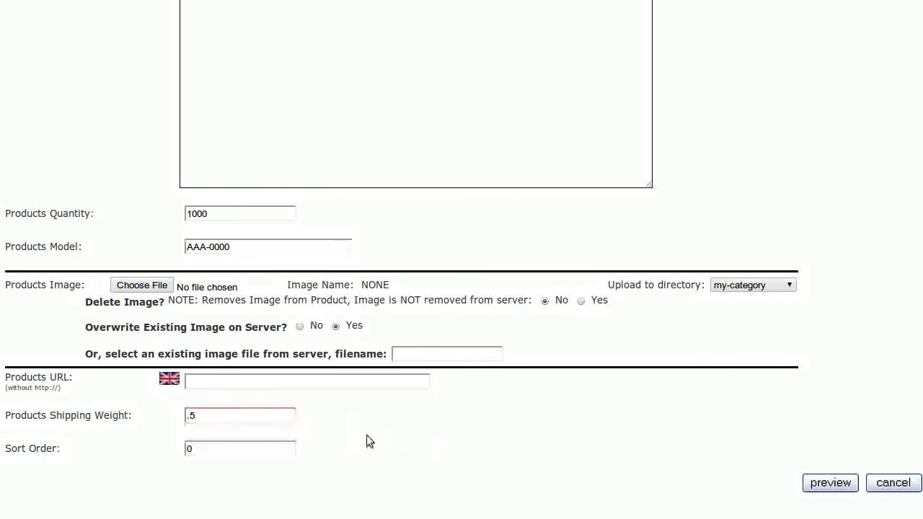
Change the sort order from 0 to 11
left_click(262, 452)
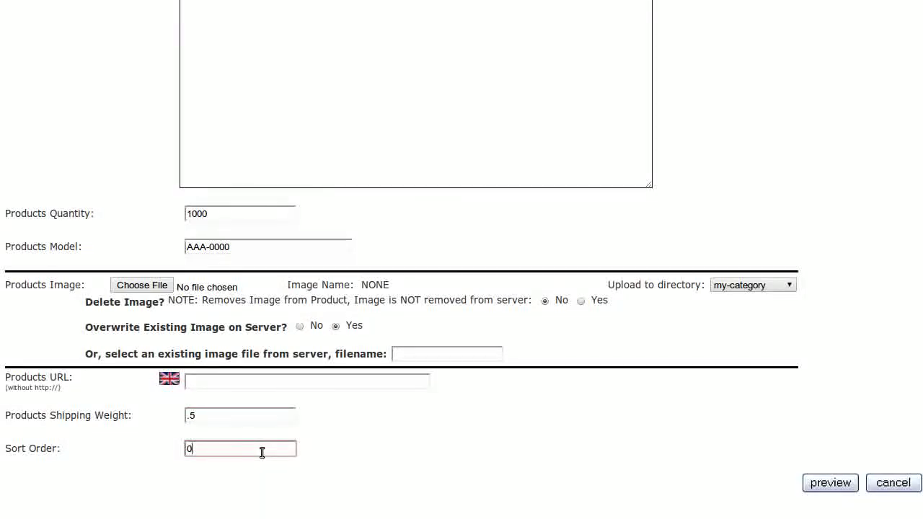
key("BackSpace")
type("11")
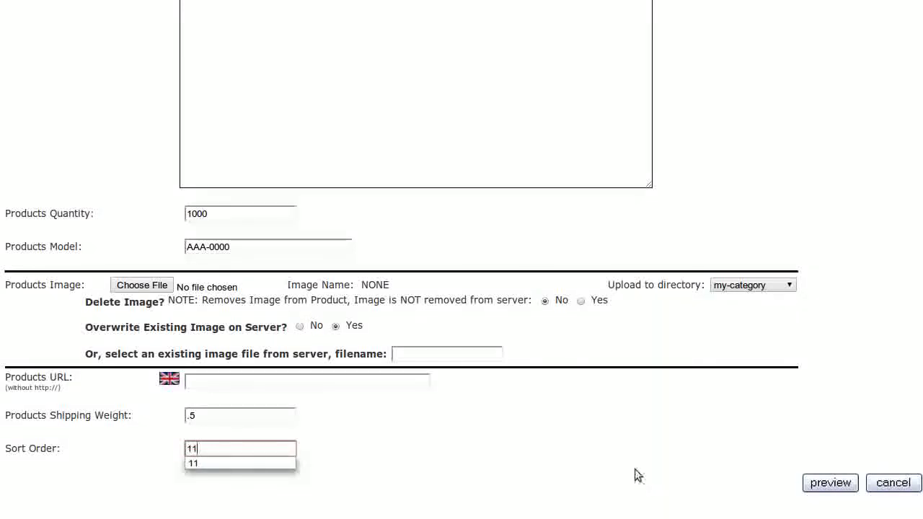
left_click(635, 463)
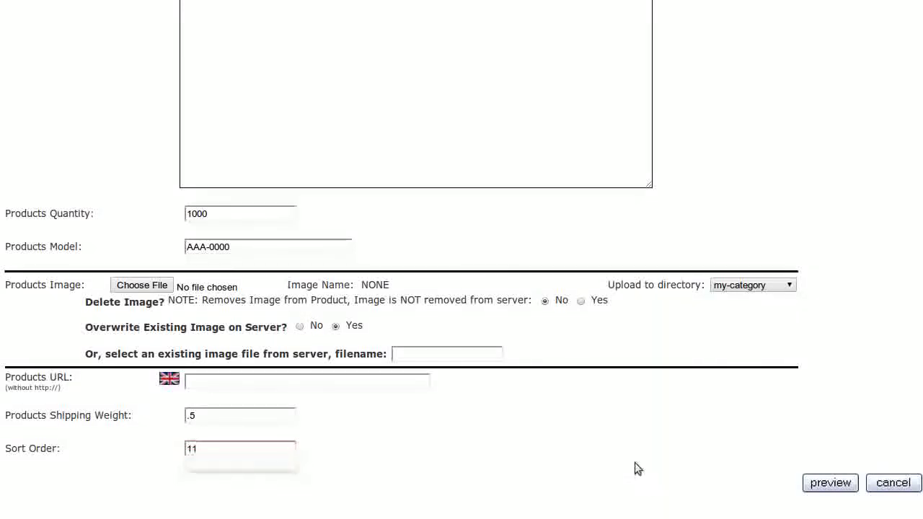
Preview Sample Product and insert it into the catalogue
left_click(823, 480)
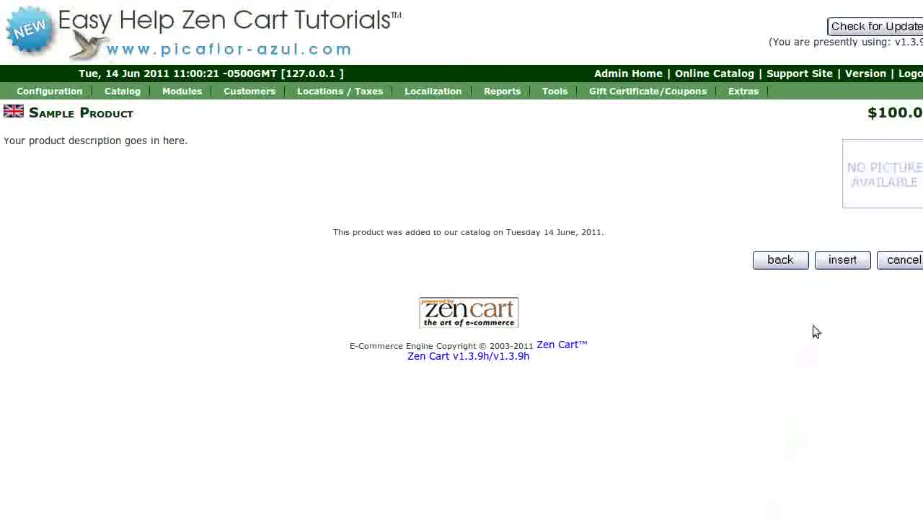
left_click(843, 265)
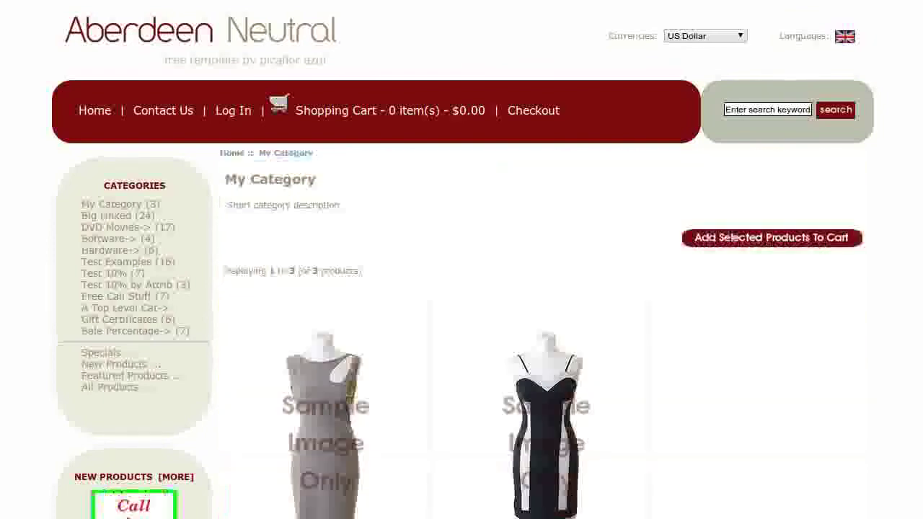
Scroll the My Category page down to Sample Product listed at $100.00
scroll(462, 288, "down", 3)
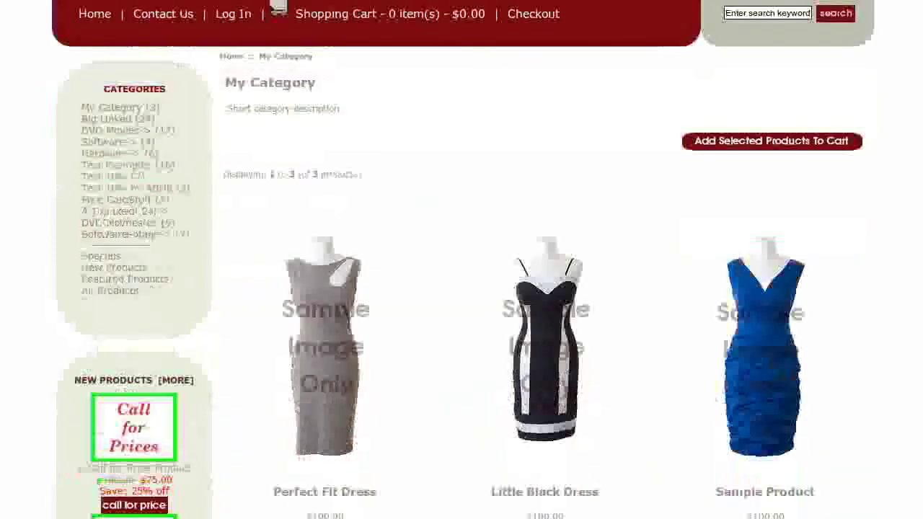
scroll(865, 188, "down", 3)
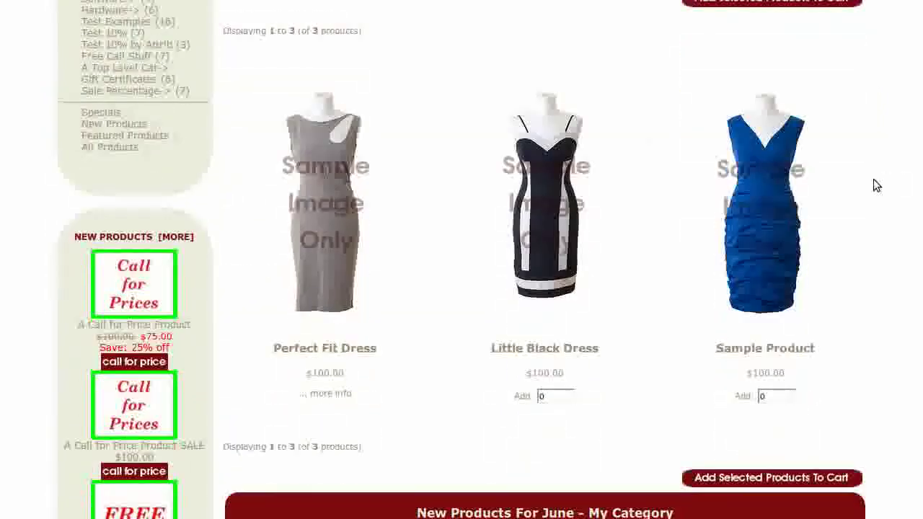